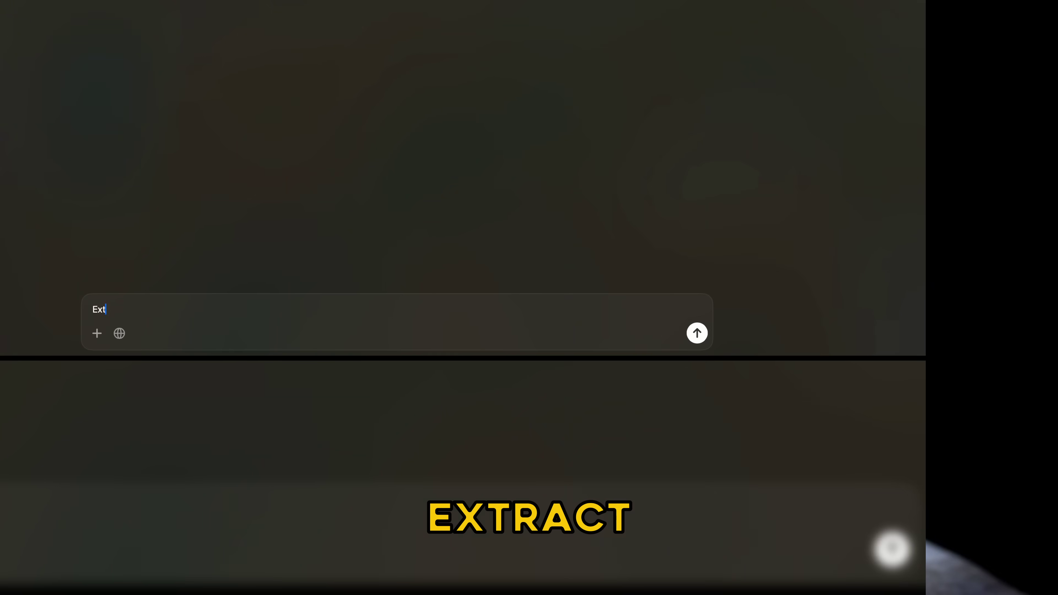
# - Display the edited greenhouse wedding JPG in Develop and enter the preset name Moody_Wedding-Style
pyautogui.write('tract and convert color from photo and make a Lightroom')
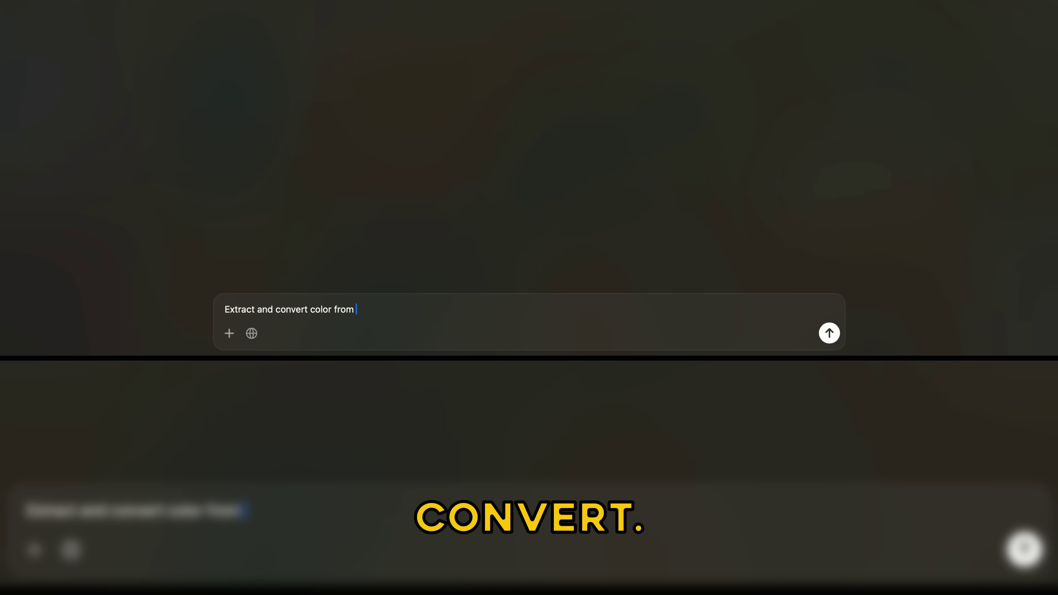
pyautogui.write(' preset')
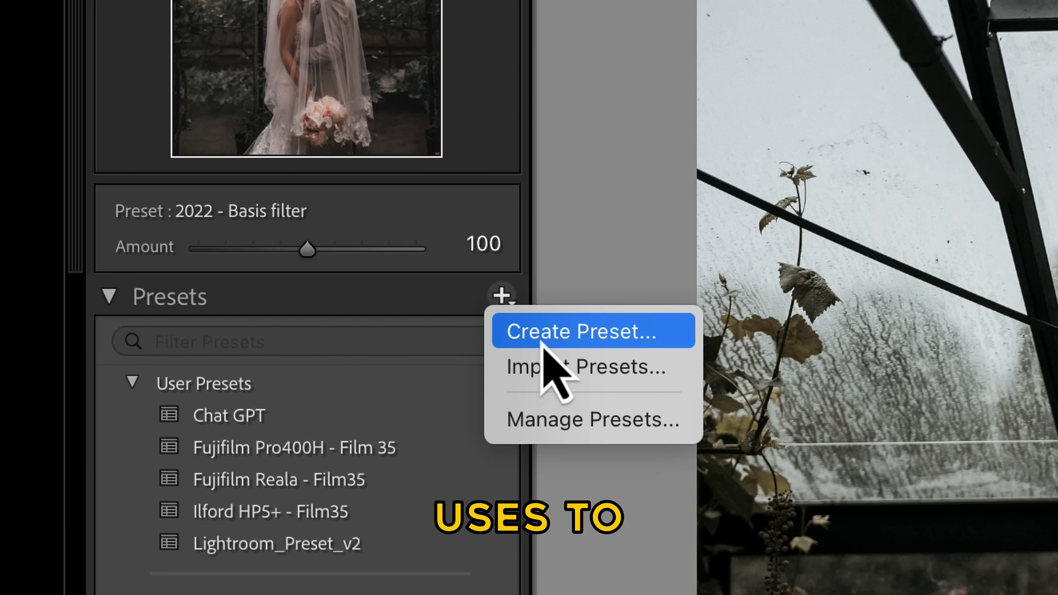
pyautogui.click(541, 333)
pyautogui.write('Moody_Wedding-Style')
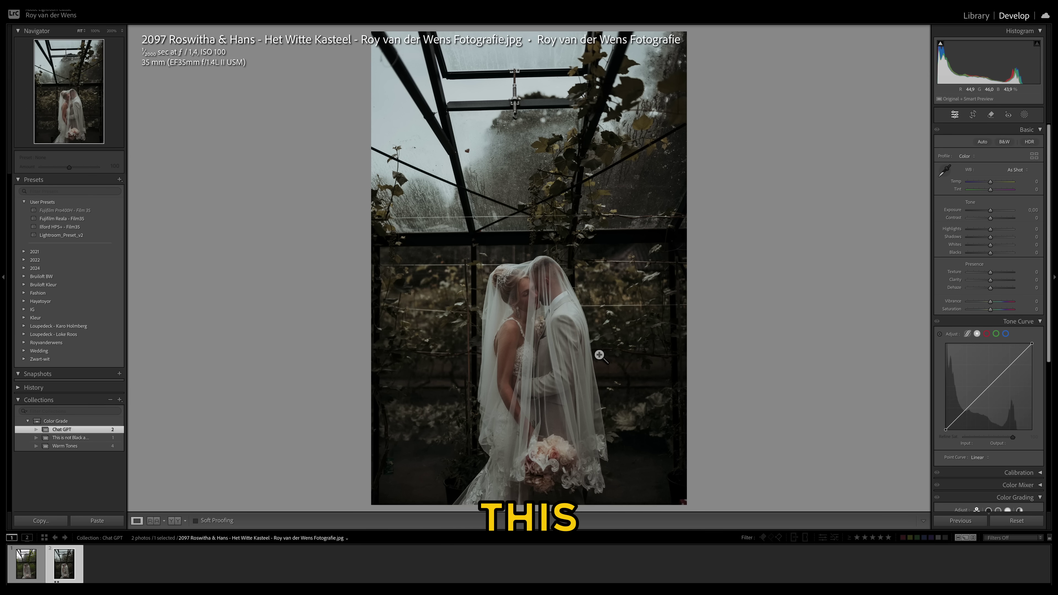
# - Toggle twice between the raw CR3 and the edited JPG, then move to the ChatGPT desktop
pyautogui.click(26, 564)
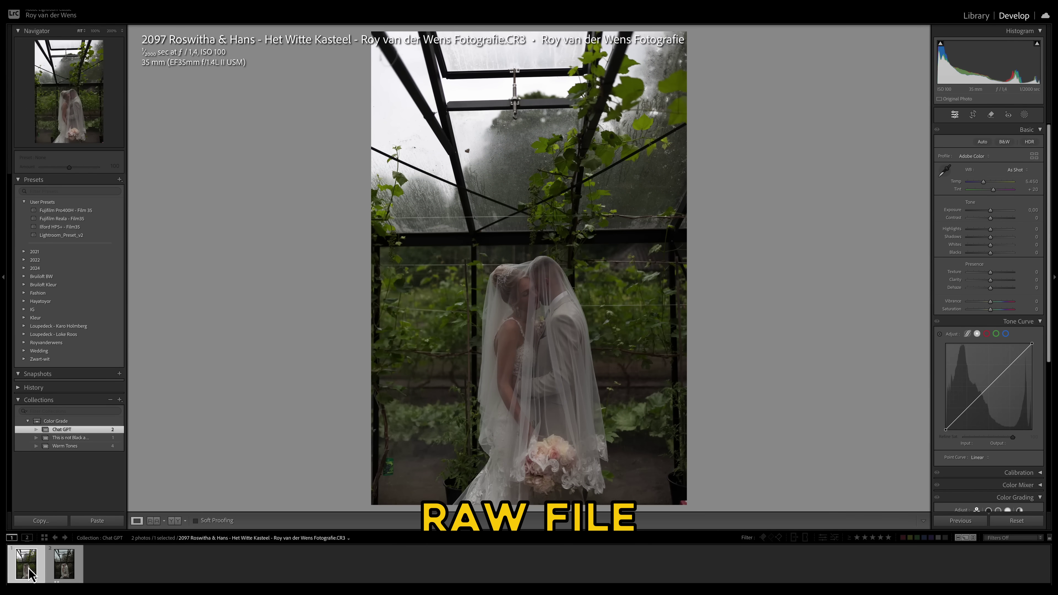
pyautogui.click(67, 573)
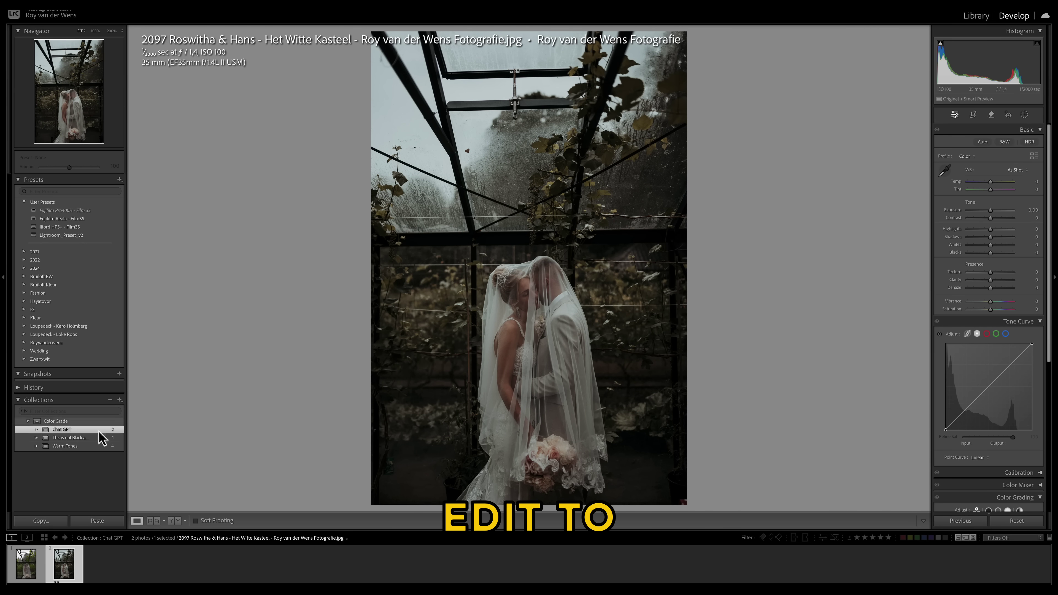
pyautogui.click(26, 563)
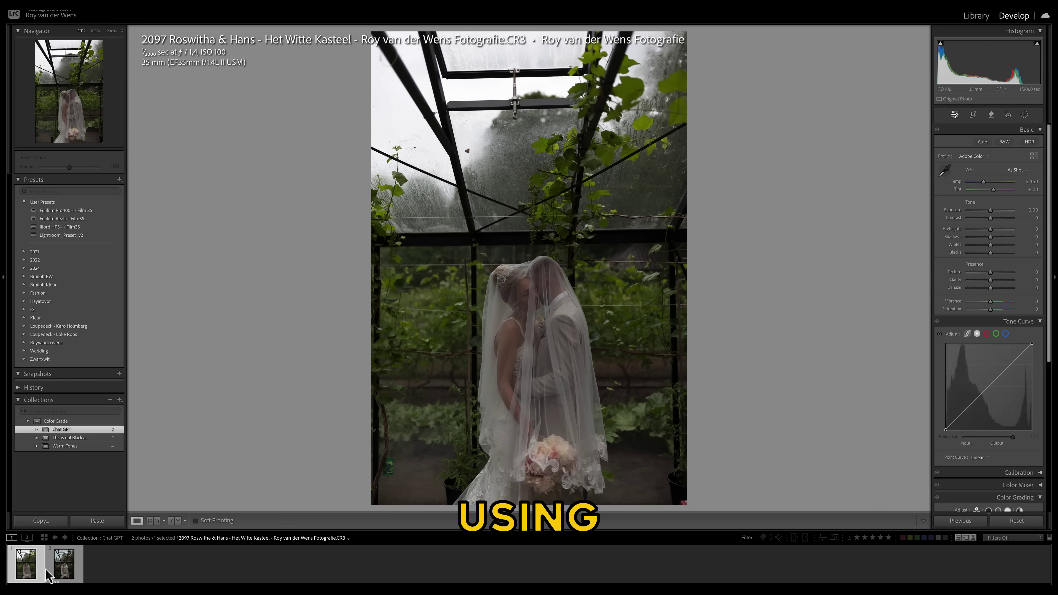
pyautogui.click(66, 570)
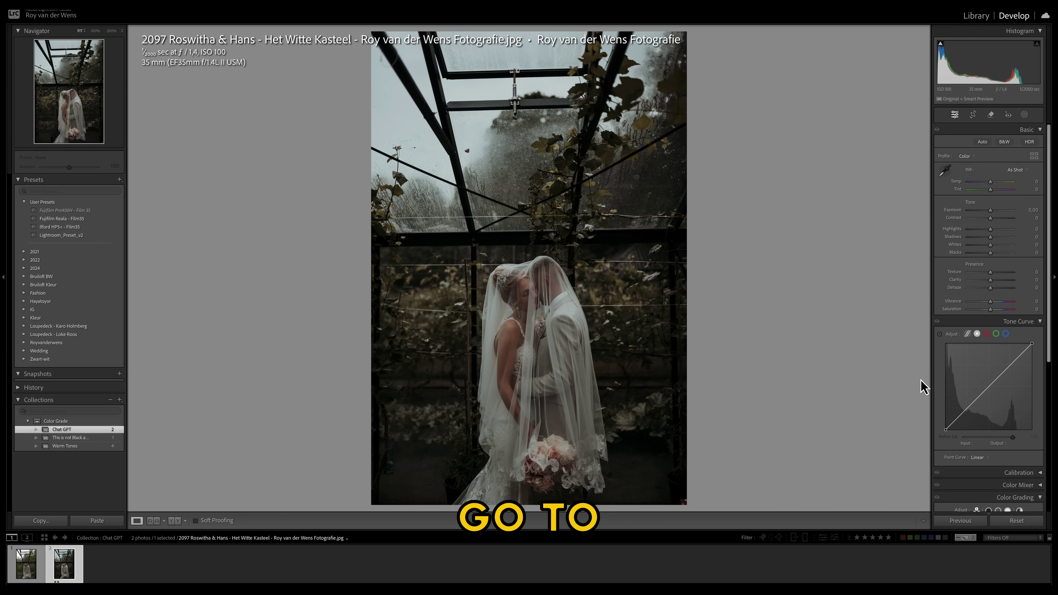
pyautogui.hotkey('ctrl', 'Right')
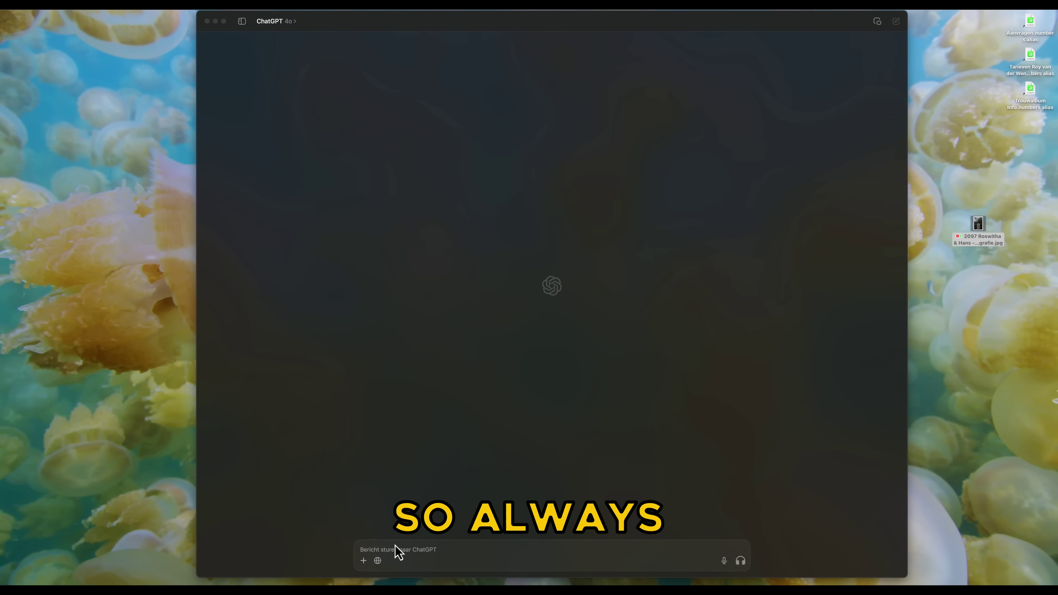
# - Ask ChatGPT 'can you make xmp files?'
pyautogui.click(377, 548)
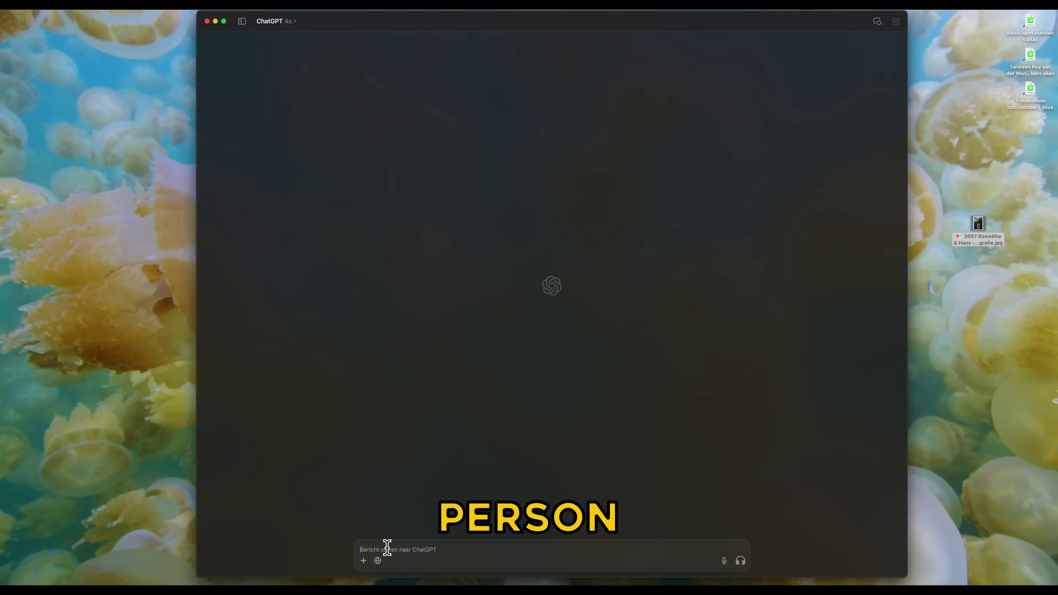
pyautogui.write('can you make xmp files?')
pyautogui.press('Return')
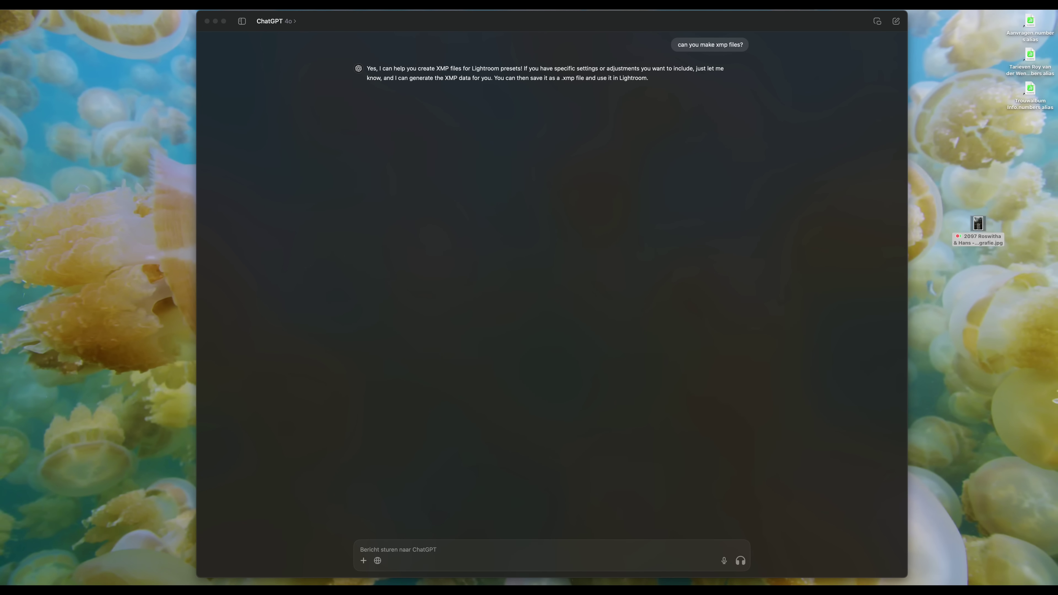
# - Send the pasted look-recreation question with the edited wedding JPG attached from the desktop
pyautogui.click(432, 546)
pyautogui.write('Can you back track the look of this photo and give me the Lightroom settings?')
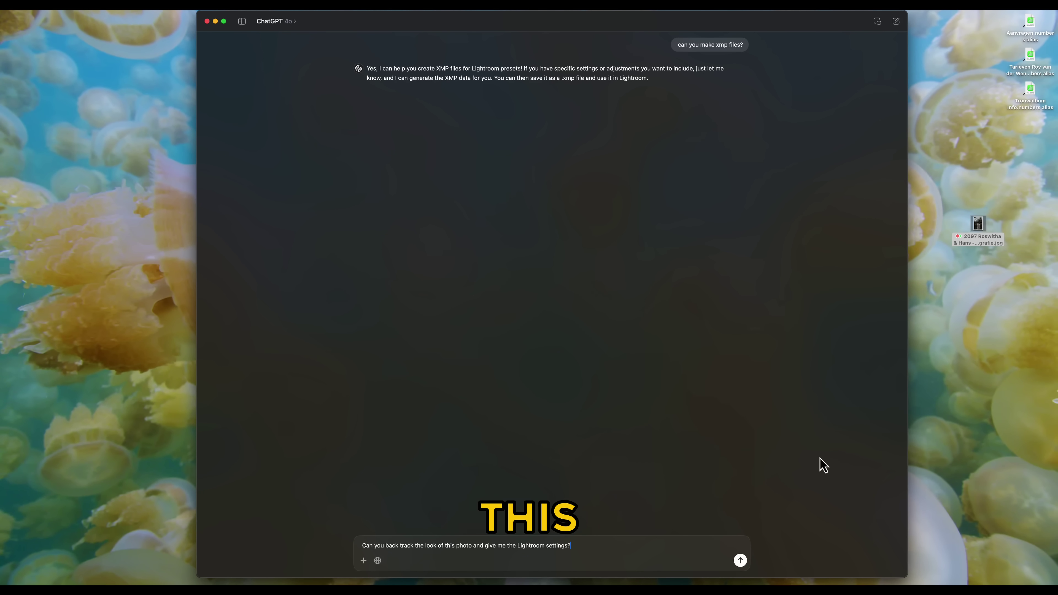
pyautogui.click(978, 225)
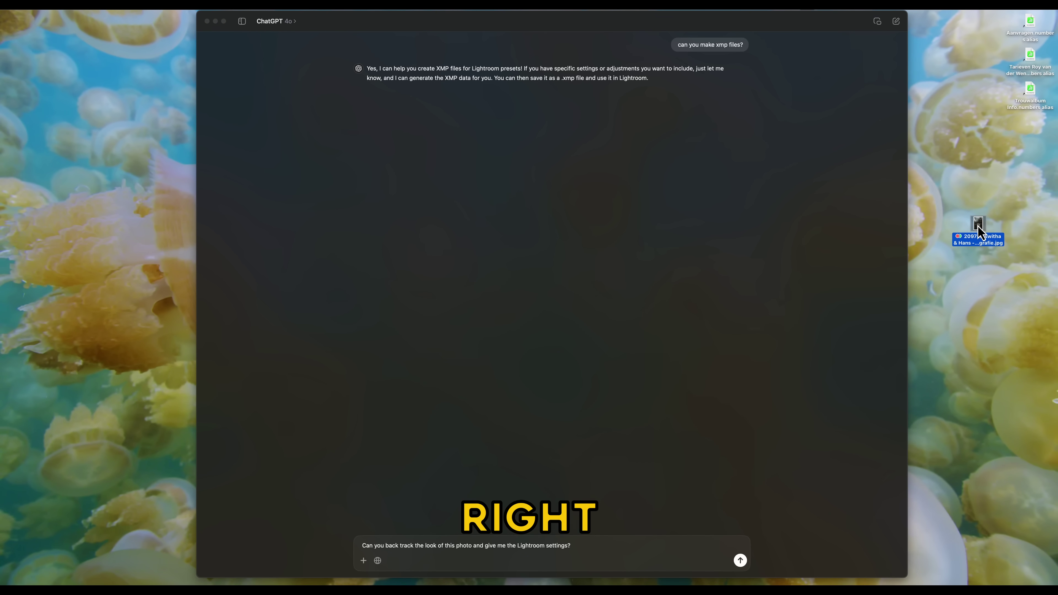
pyautogui.press('space')
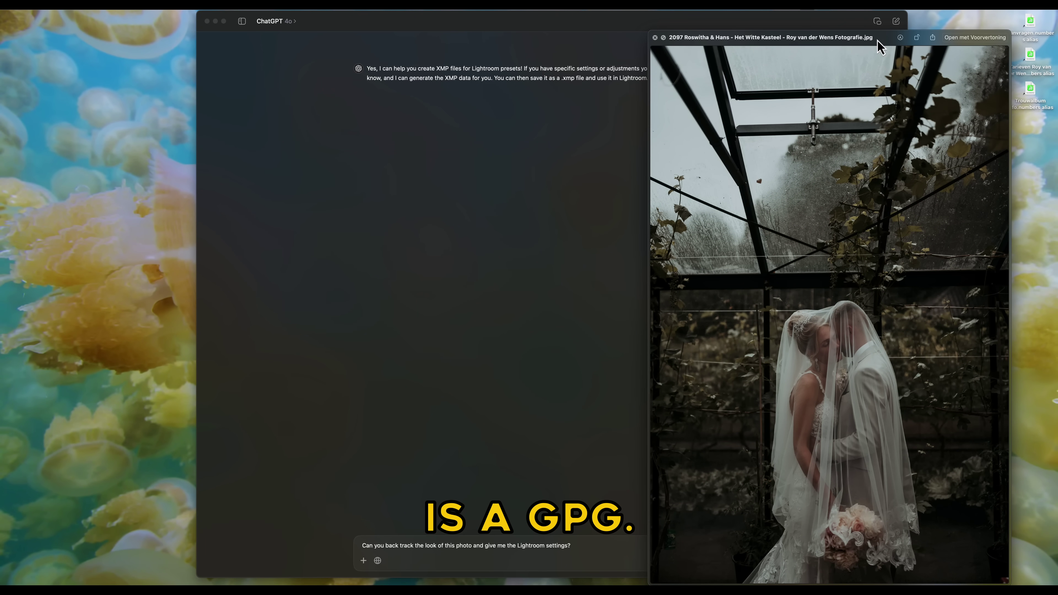
pyautogui.press('space')
pyautogui.moveTo(977, 228); pyautogui.dragTo(394, 560)
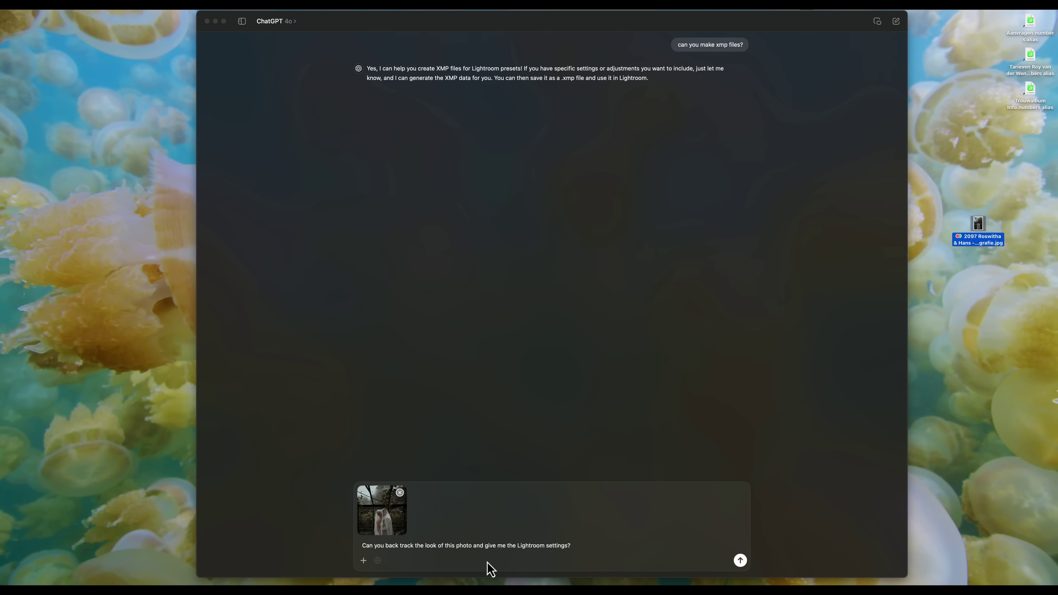
pyautogui.click(740, 561)
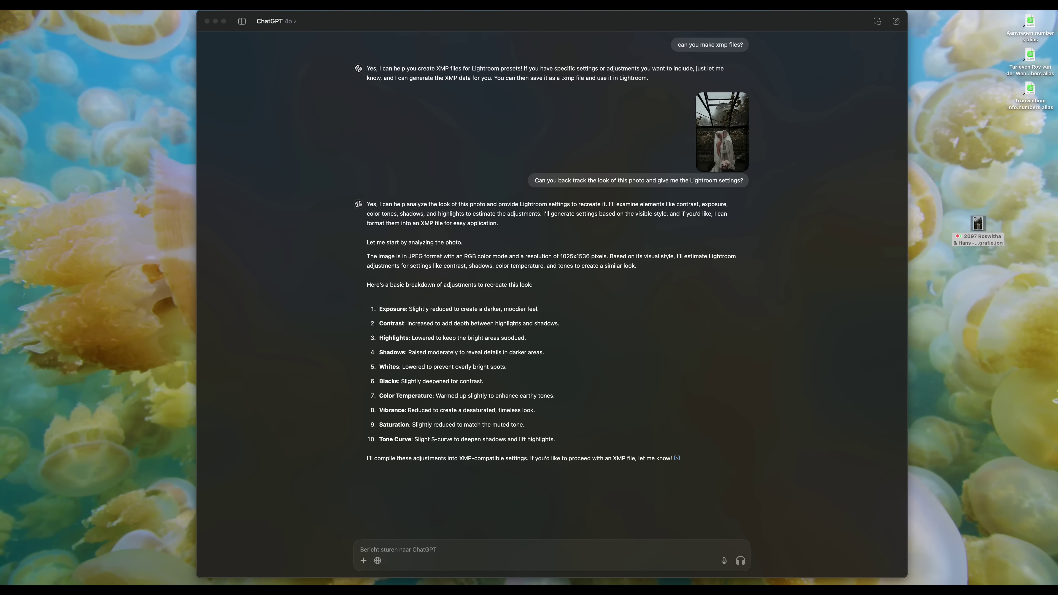
# - Request the XMP file and save the generated moody_wedding_style.xmp onto the desktop
pyautogui.click(443, 555)
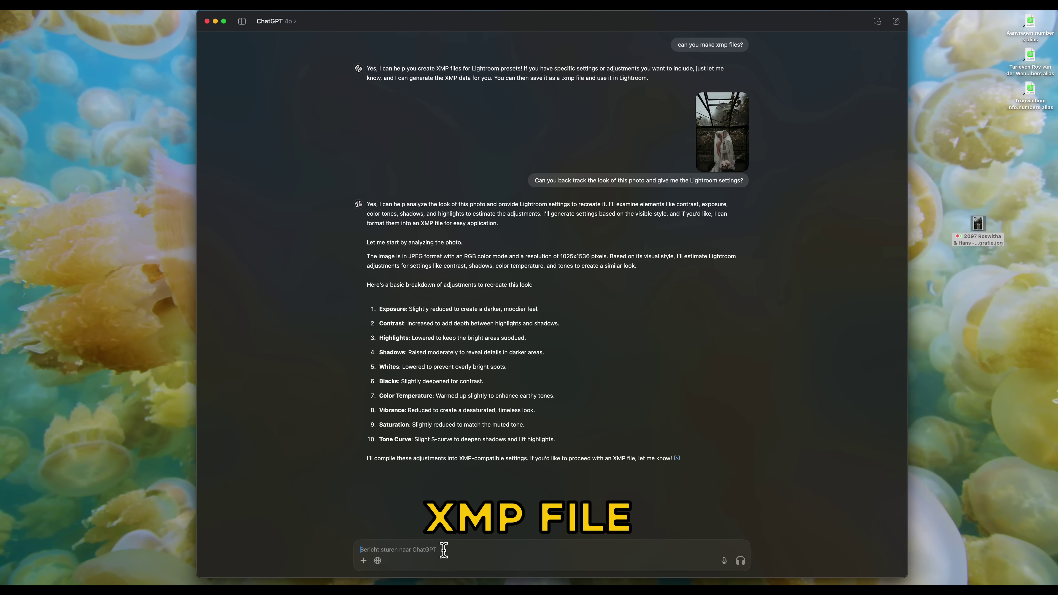
pyautogui.write('can you create the xmp file for me?')
pyautogui.press('Return')
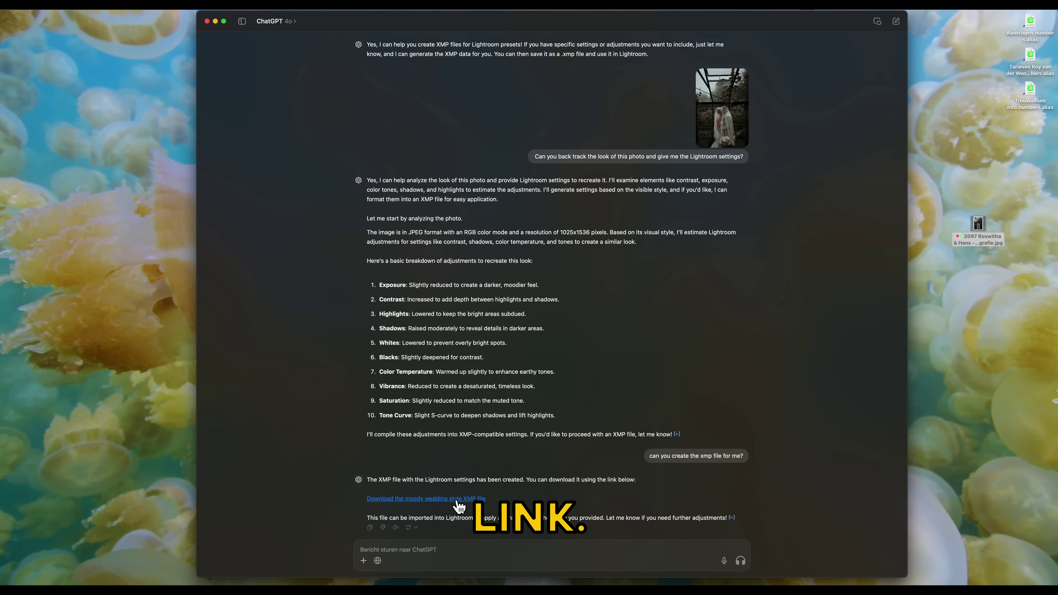
pyautogui.moveTo(425, 498); pyautogui.dragTo(982, 324)
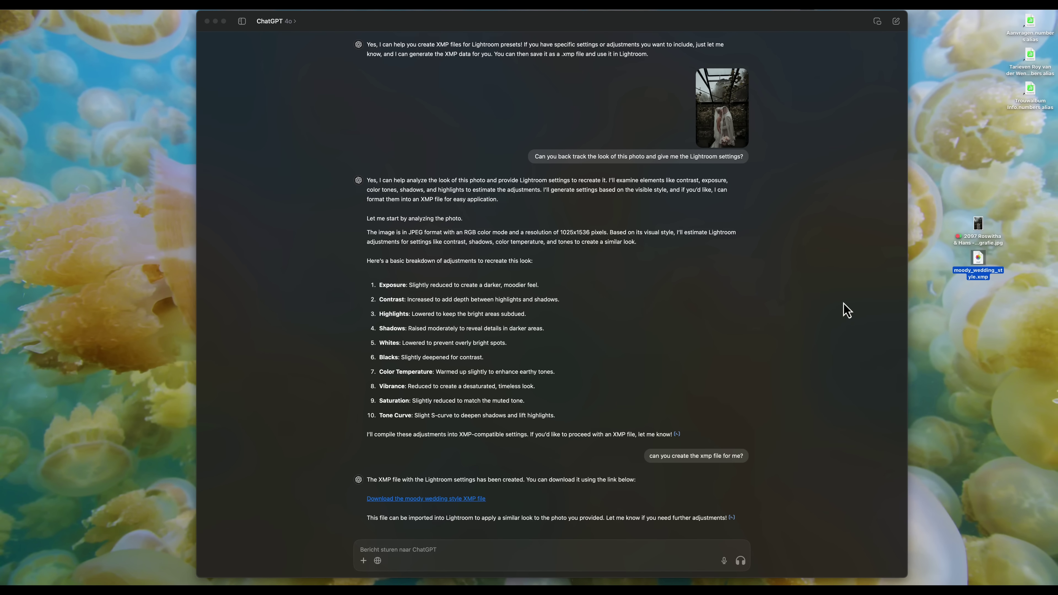
# - Import moody_wedding_style.xmp through the Presets panel's Import Presets dialog
pyautogui.click(657, 344)
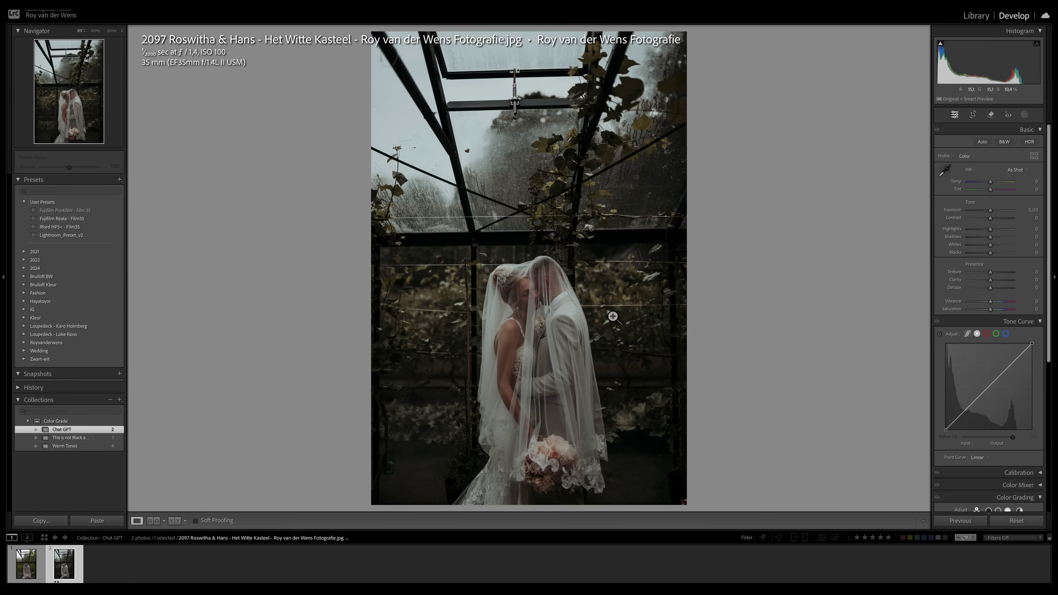
pyautogui.click(119, 180)
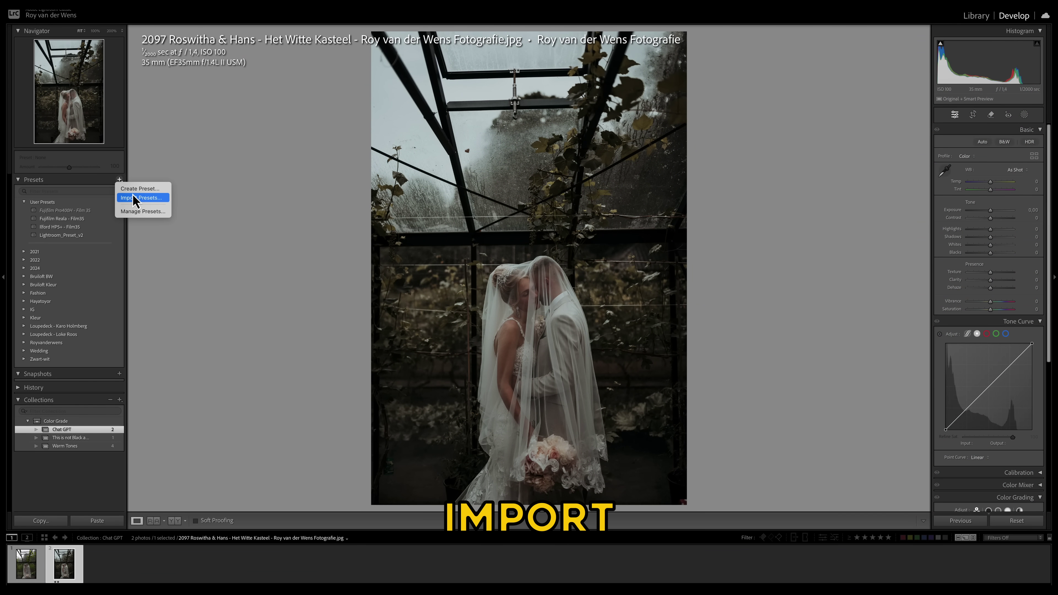
pyautogui.click(145, 198)
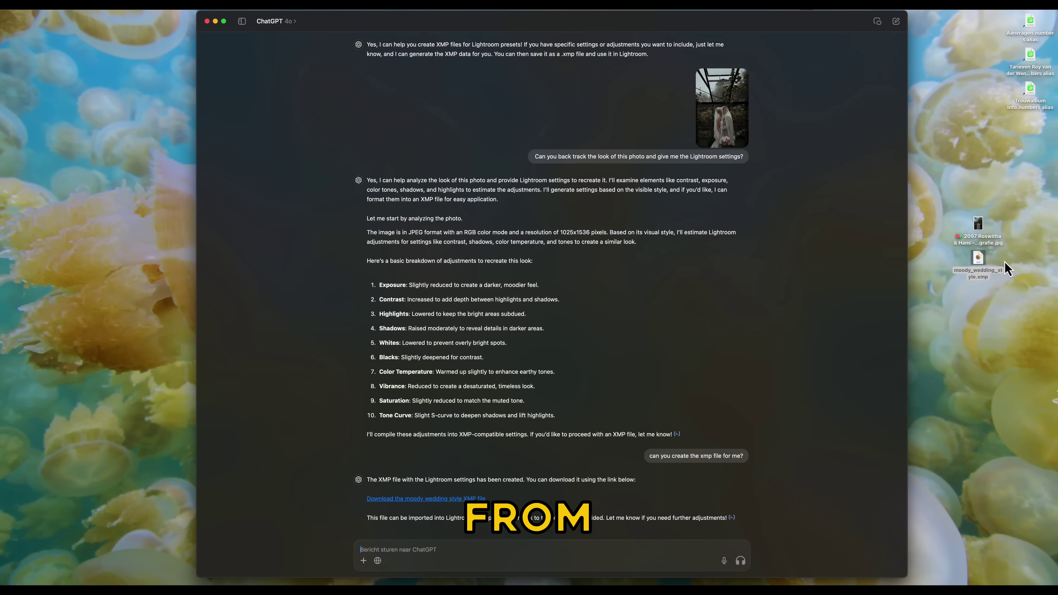
pyautogui.moveTo(983, 261); pyautogui.dragTo(953, 263)
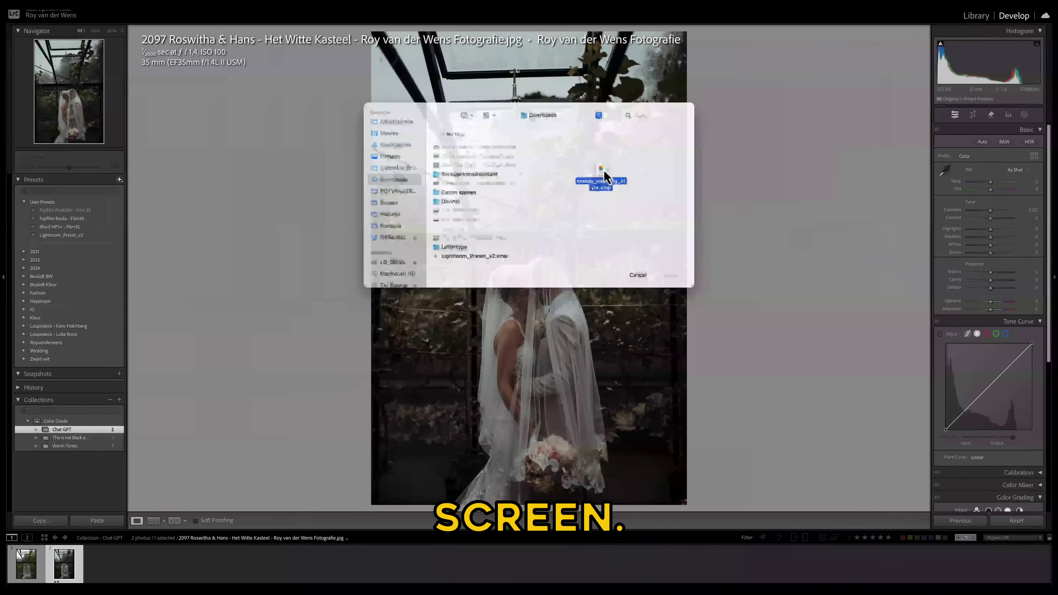
pyautogui.moveTo(602, 177); pyautogui.dragTo(557, 184)
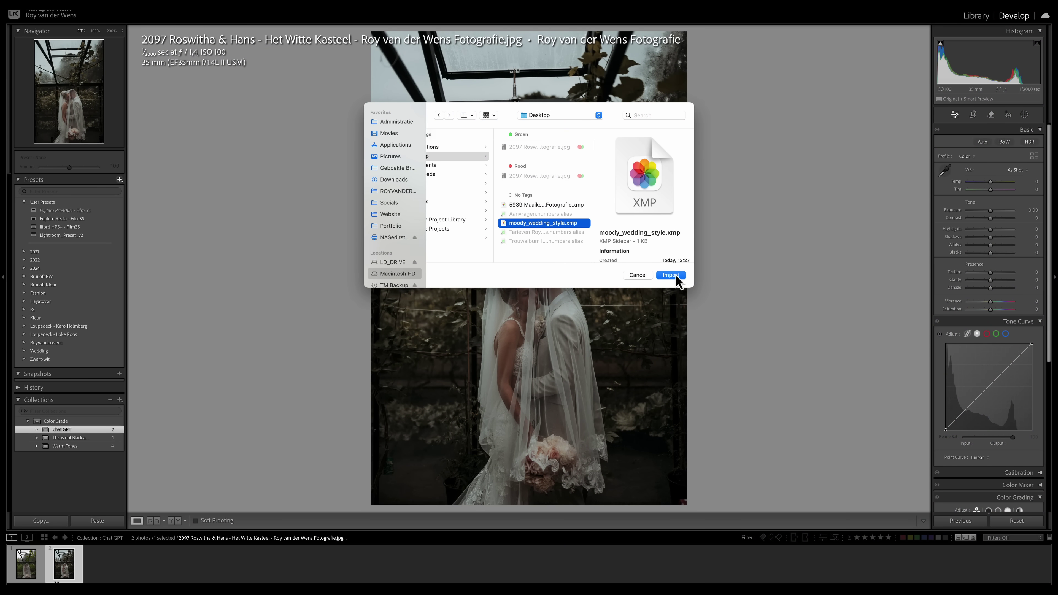
pyautogui.click(671, 275)
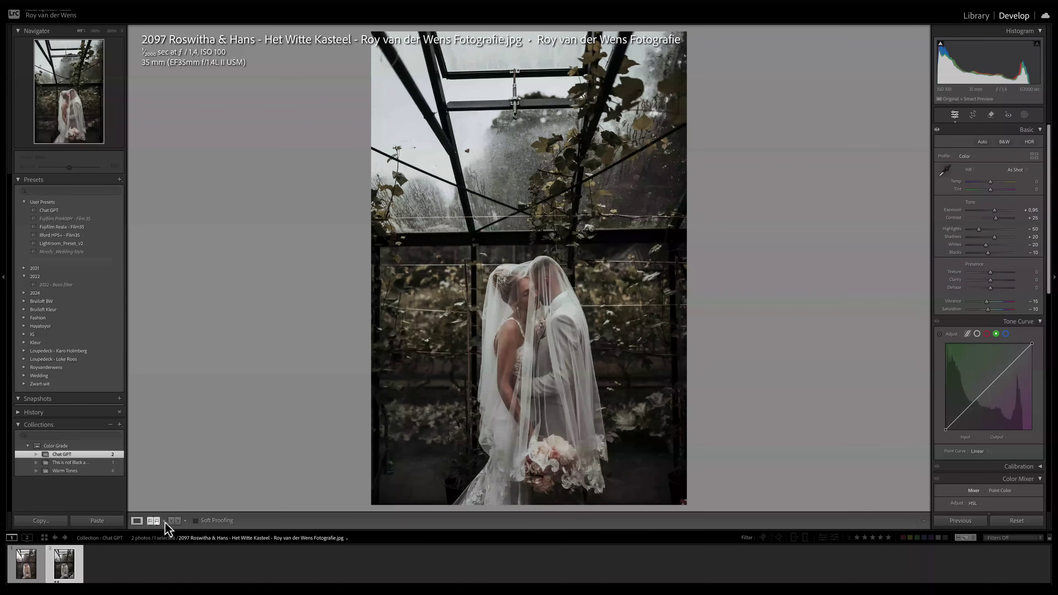
# - Place the raw CR3 beside the reference JPG and apply the Moody_Wedding-Style preset to it
pyautogui.click(154, 521)
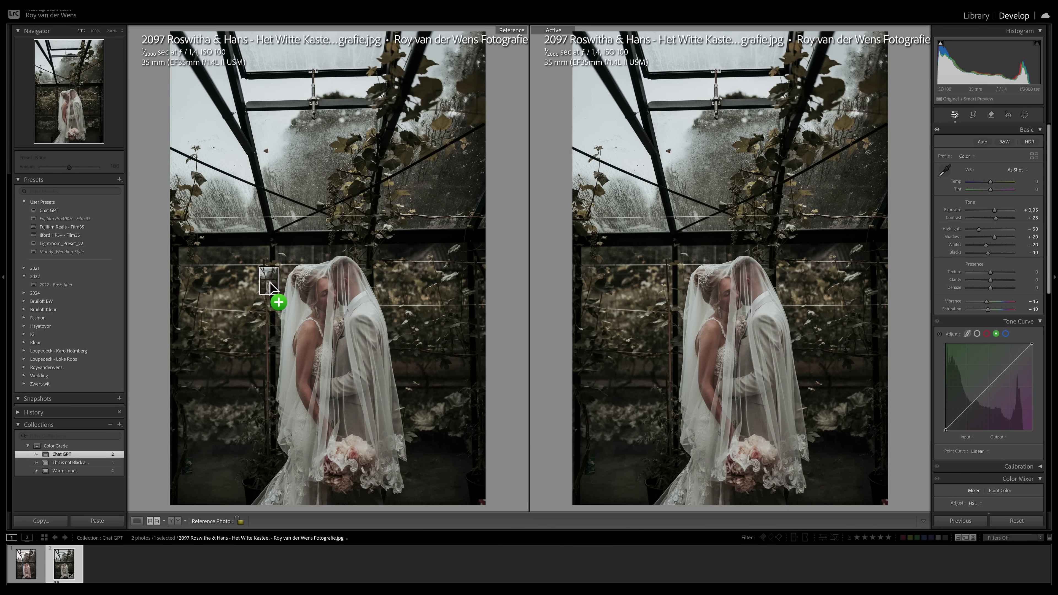
pyautogui.moveTo(7, 579); pyautogui.dragTo(665, 311)
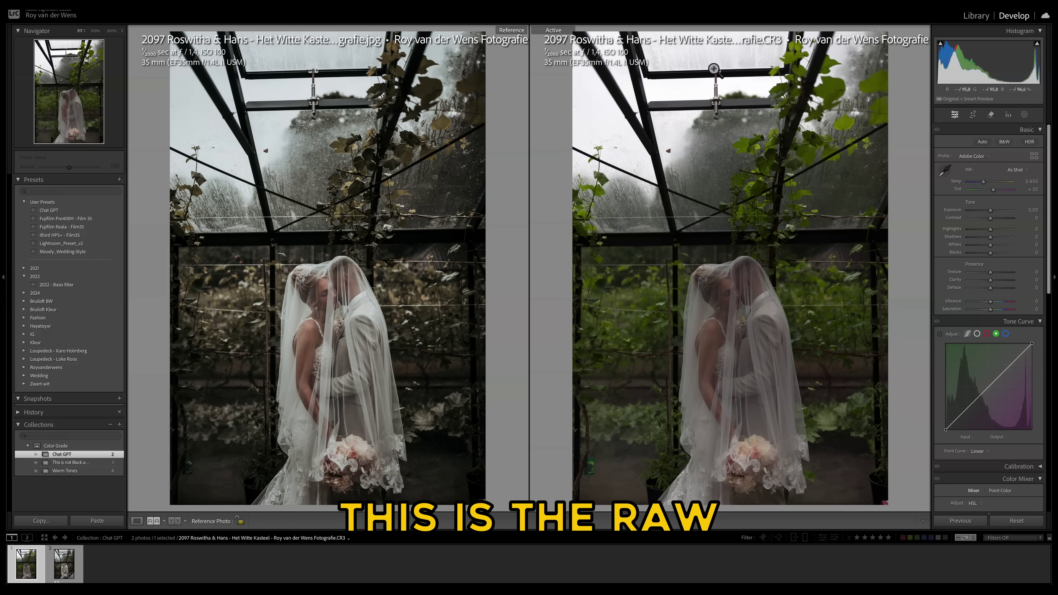
pyautogui.click(63, 252)
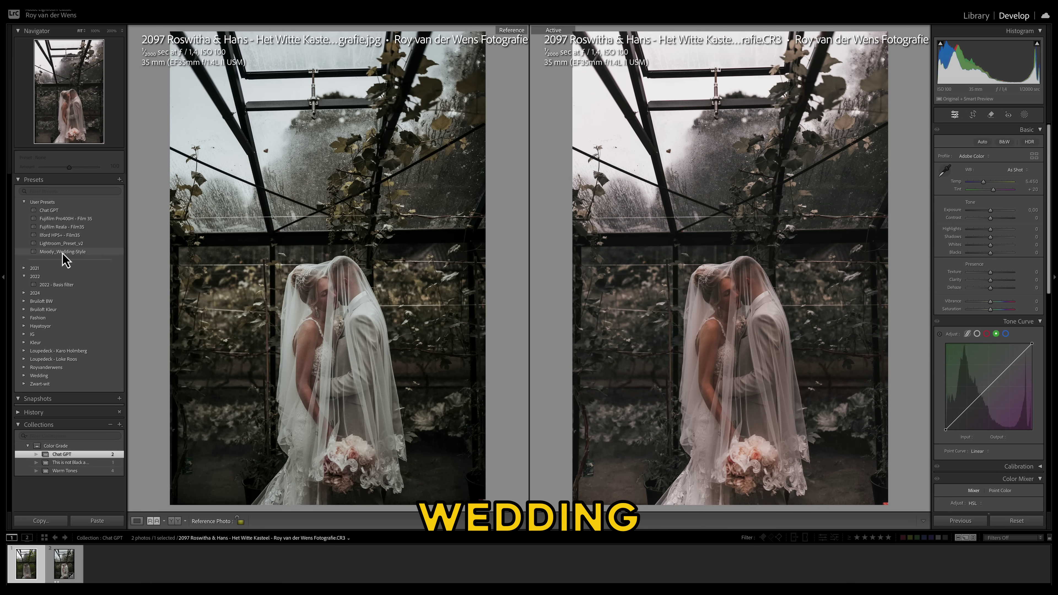
pyautogui.click(63, 253)
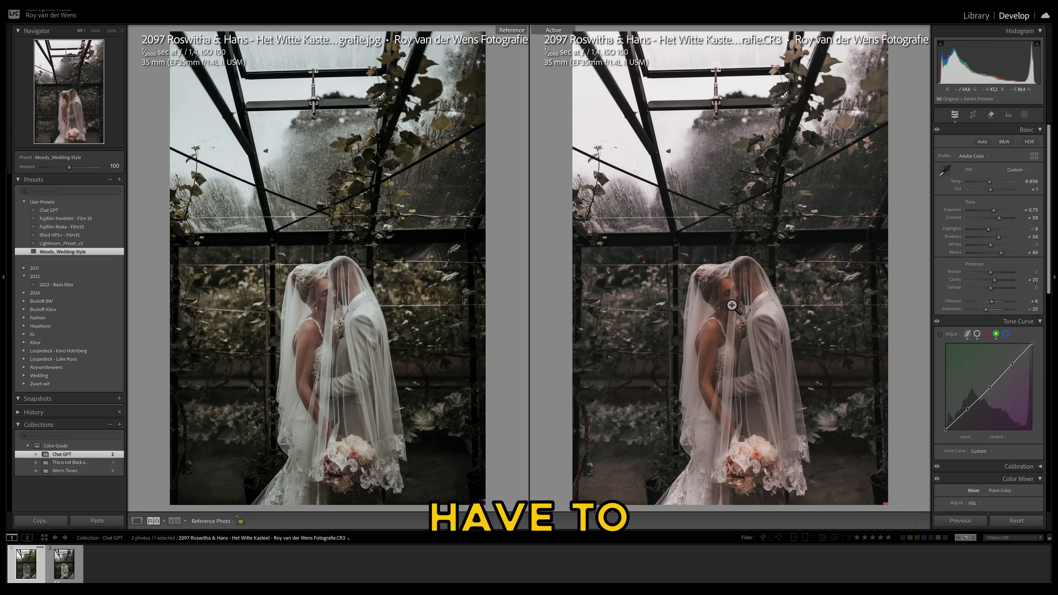
pyautogui.click(711, 327)
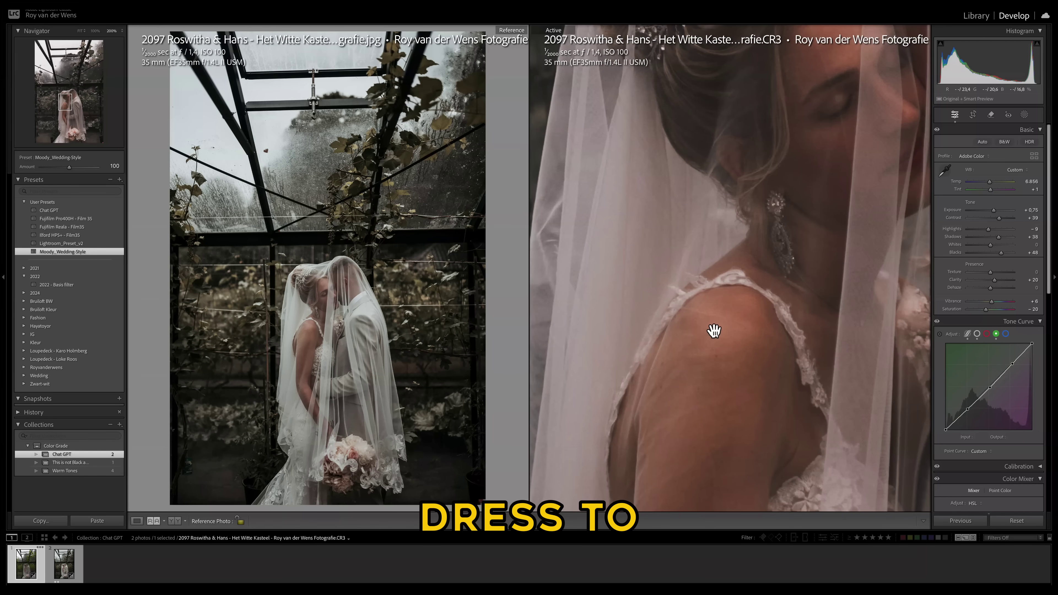
pyautogui.click(711, 276)
pyautogui.click(730, 330)
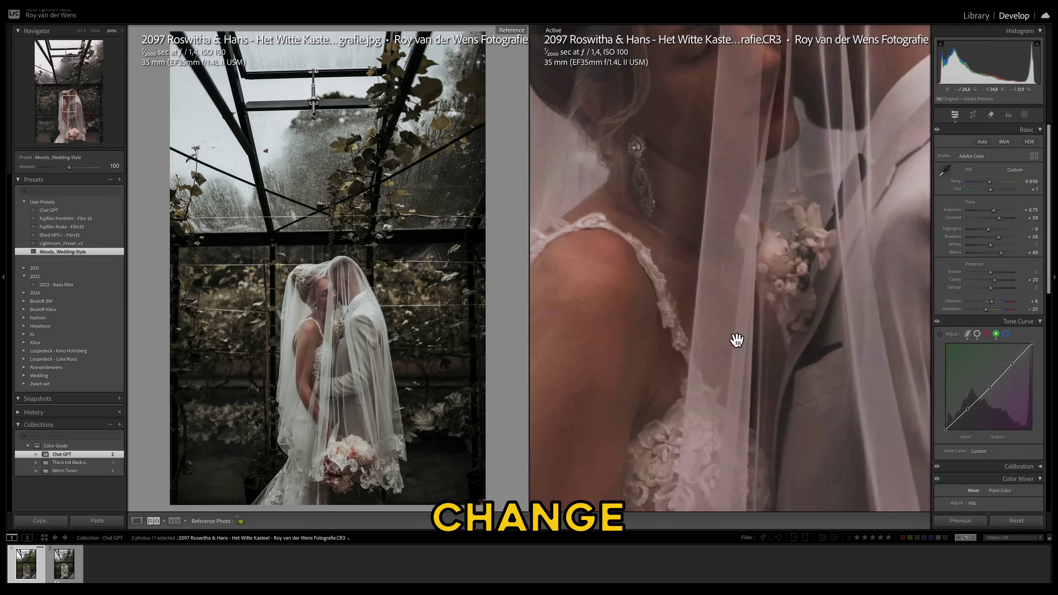
pyautogui.click(722, 311)
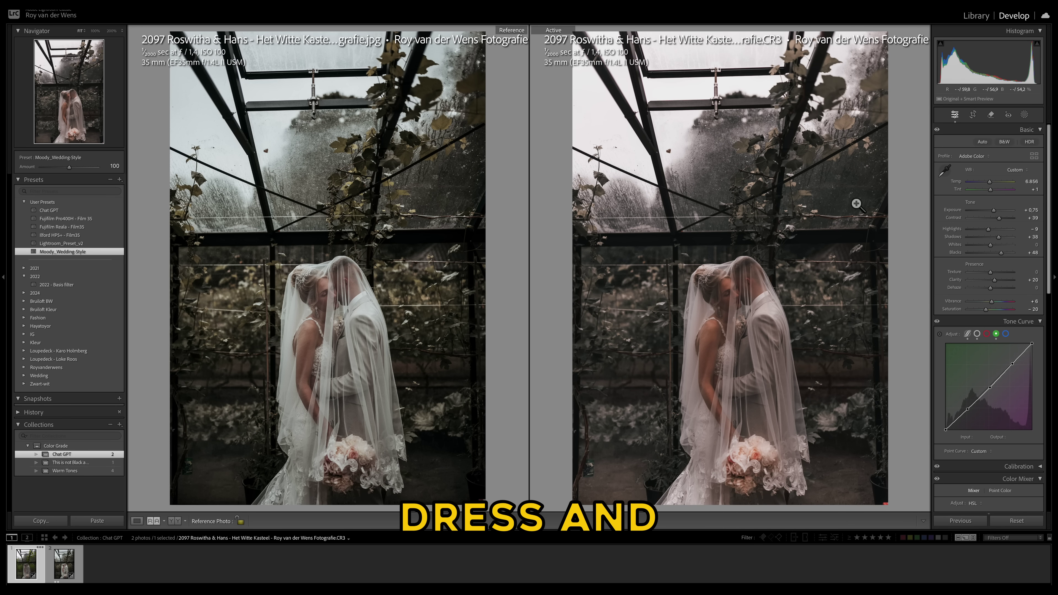
pyautogui.click(944, 170)
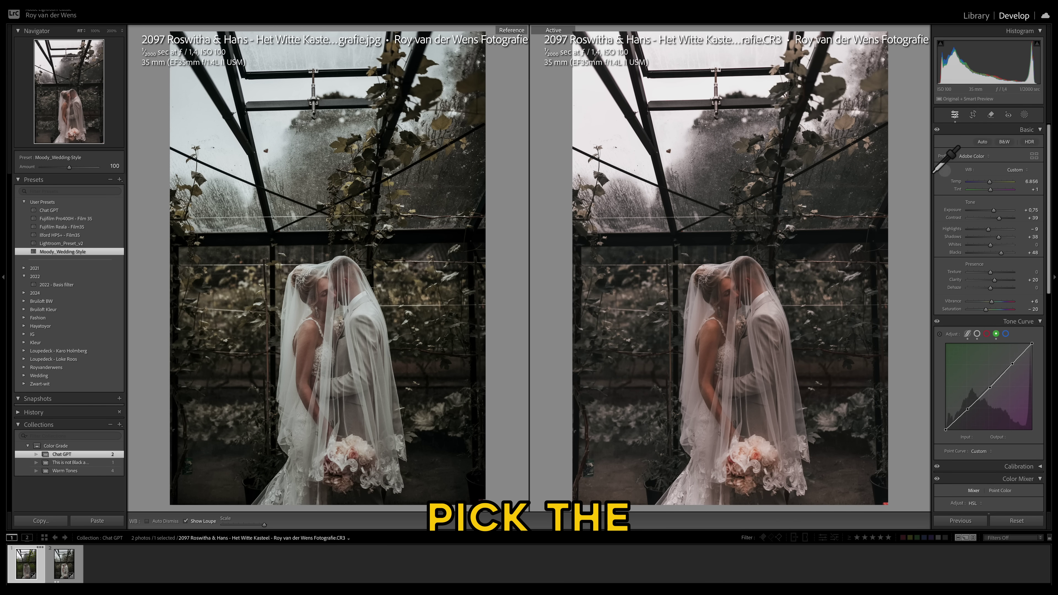
pyautogui.click(696, 307)
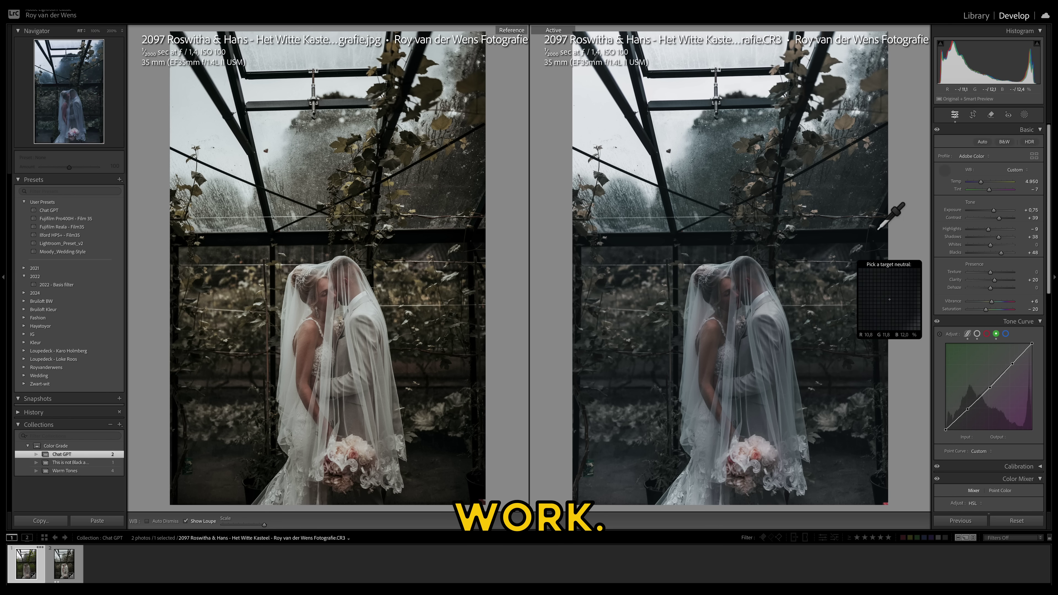
pyautogui.hotkey('ctrl', 'z')
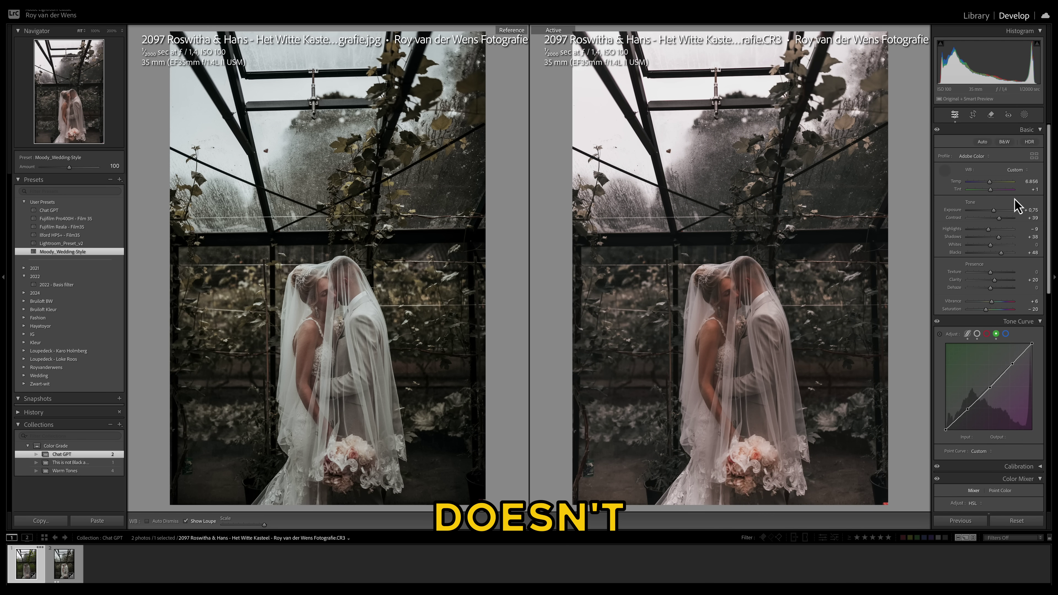